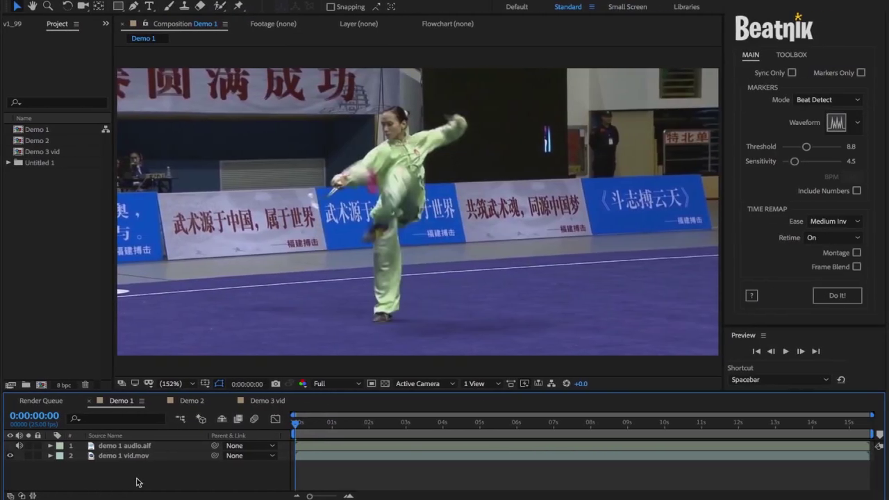
# Select both Demo 1 layers, run Beatnik's Do It! beat sync, and preview the retimed result
pyautogui.hotkey('ctrl', 'a')
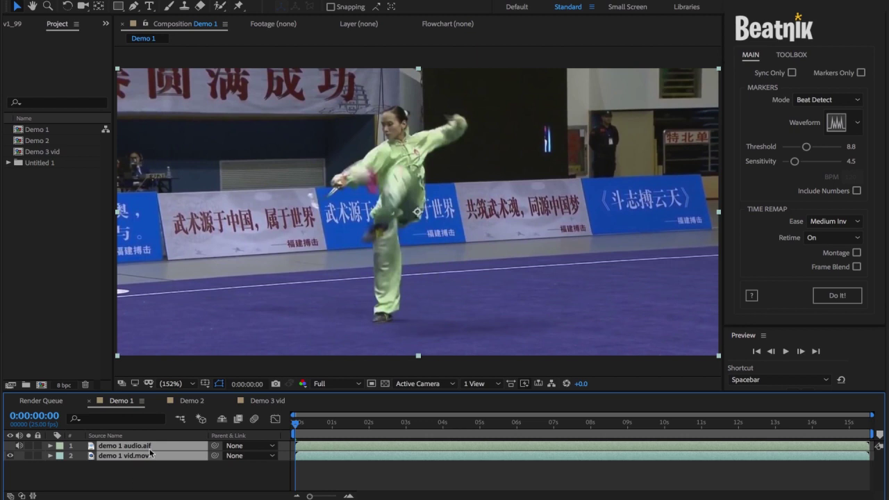
pyautogui.click(827, 296)
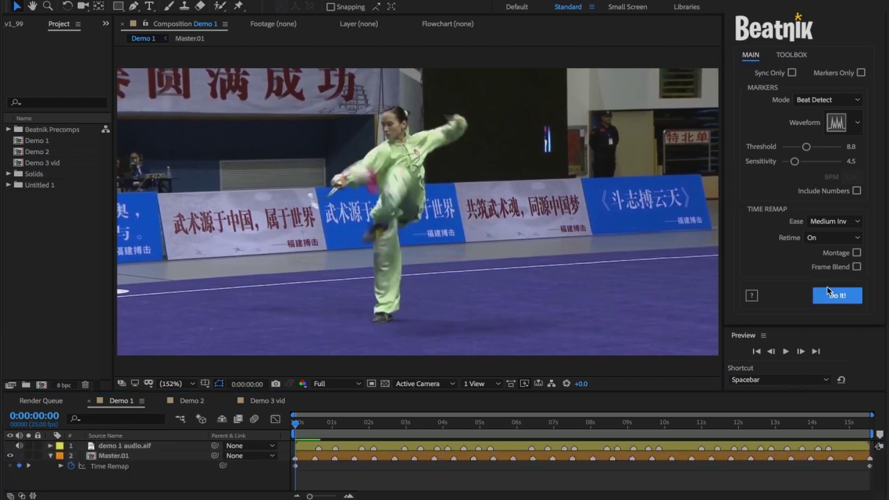
pyautogui.click(785, 351)
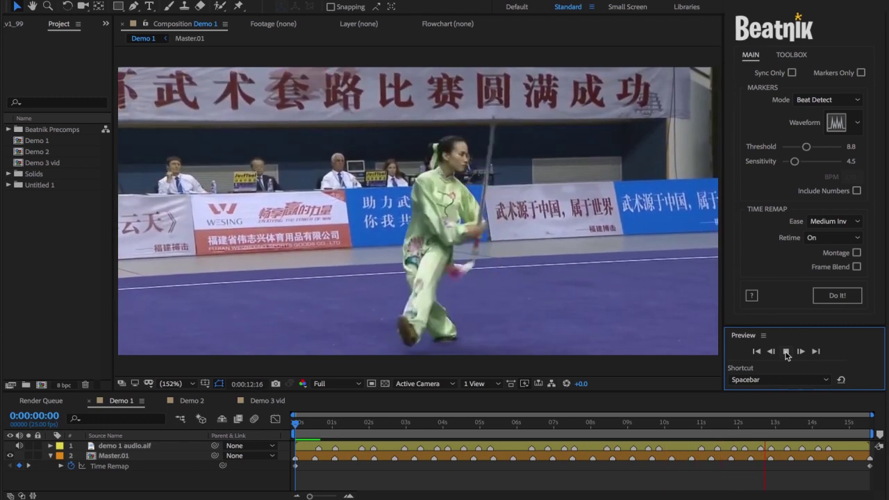
pyautogui.click(786, 352)
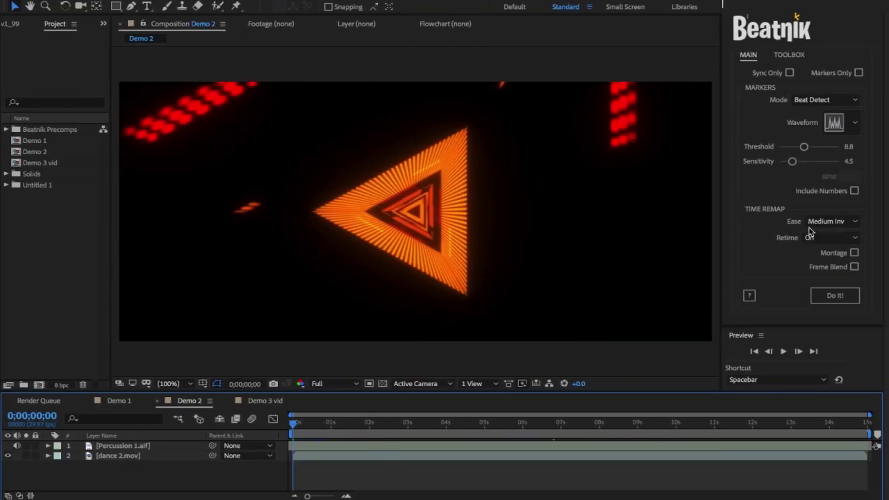
# Set Beatnik Ease to Back, sync both Demo 2 layers, and play the retimed composition
pyautogui.click(812, 222)
pyautogui.click(795, 314)
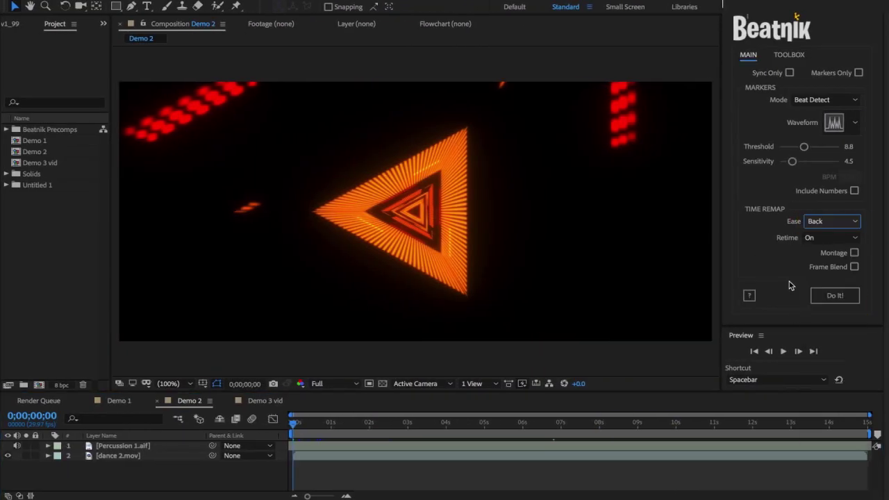
pyautogui.hotkey('ctrl', 'a')
pyautogui.click(827, 297)
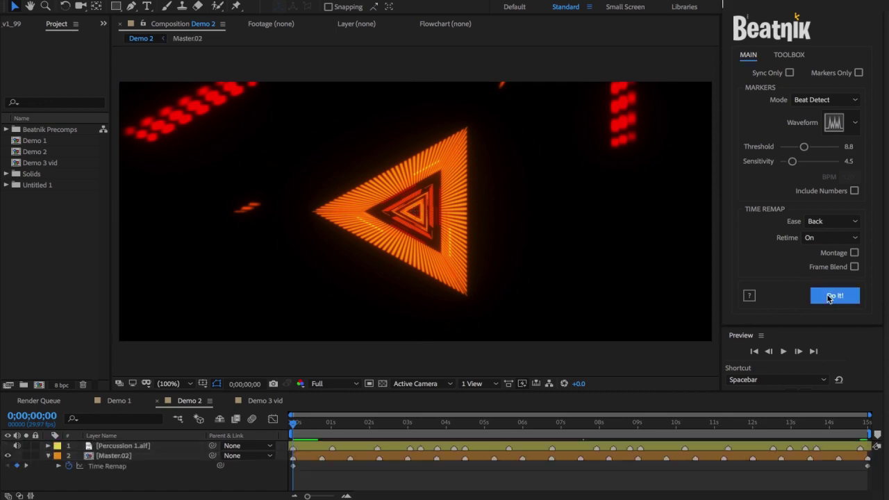
pyautogui.click(783, 352)
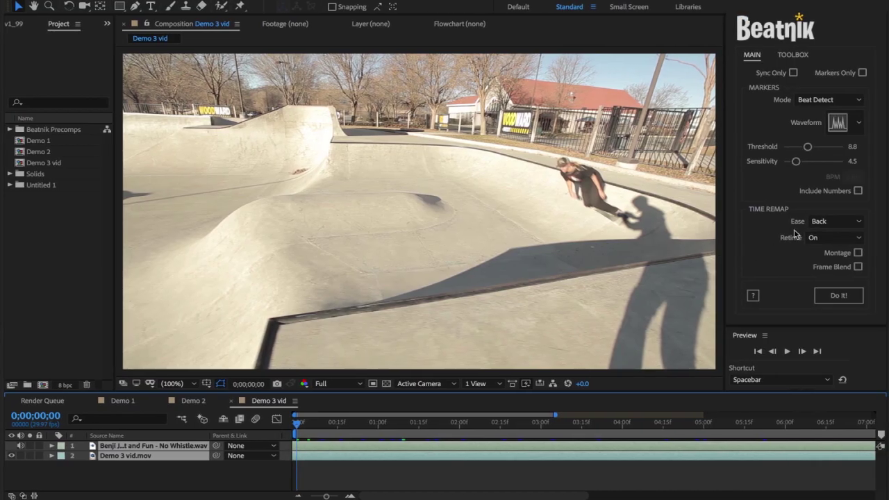
# Set Ease to Linear with Montage on and Retime Off, build the skate montage, and preview it
pyautogui.click(817, 223)
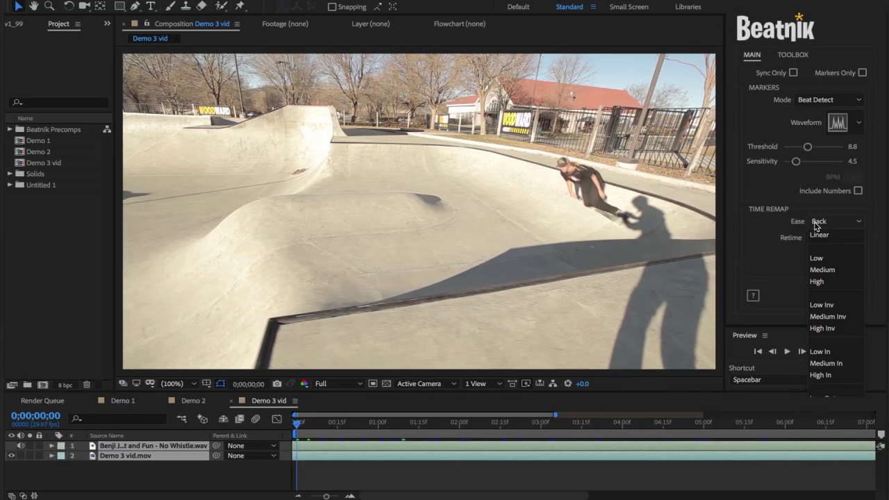
pyautogui.click(818, 235)
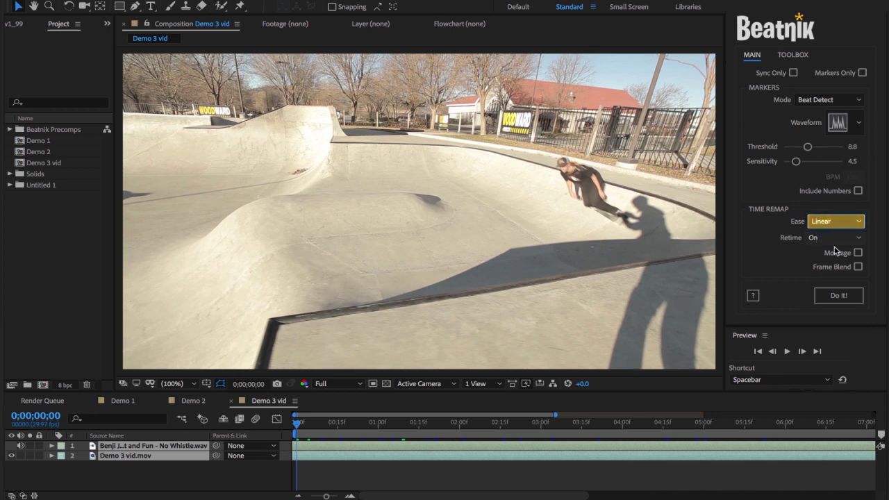
pyautogui.click(858, 254)
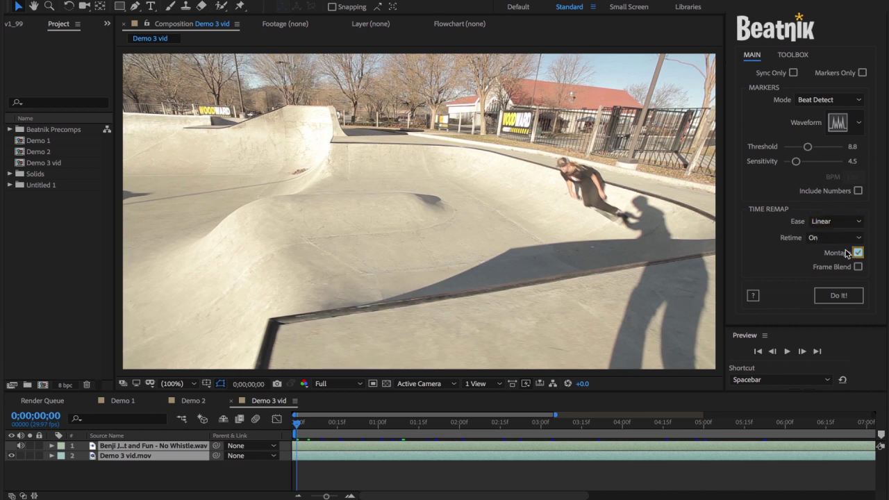
pyautogui.click(831, 238)
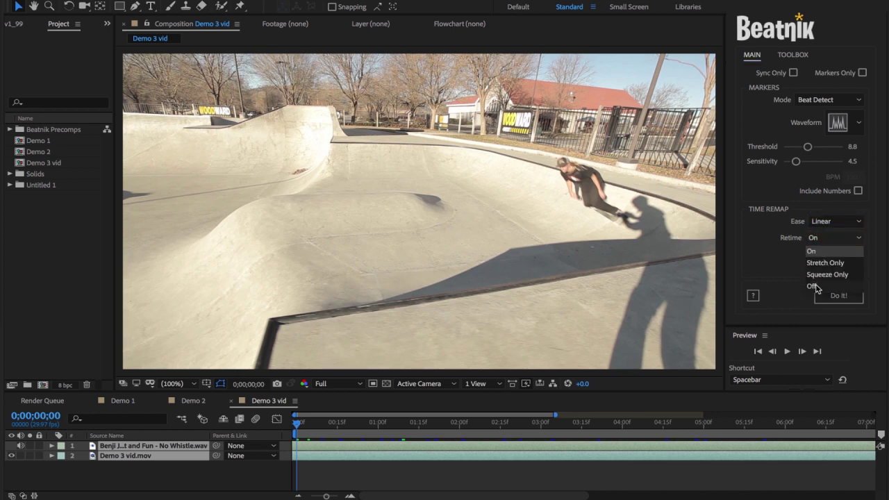
pyautogui.click(813, 286)
pyautogui.click(838, 298)
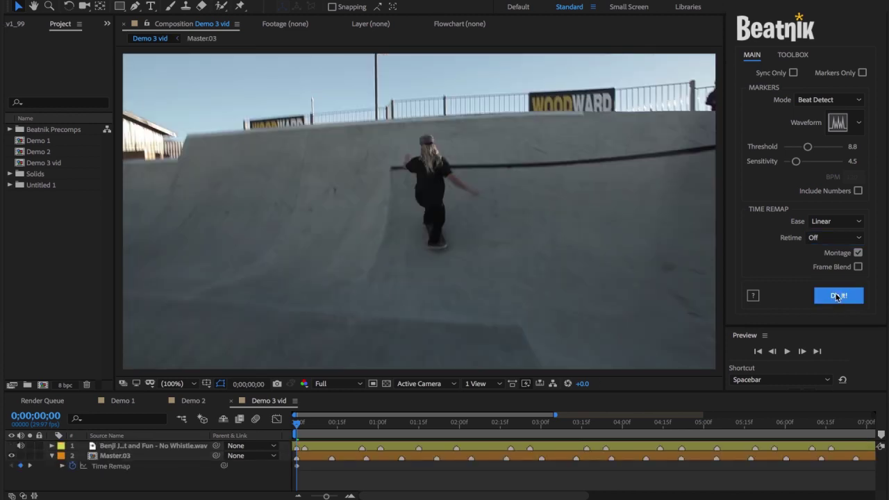
pyautogui.click(785, 351)
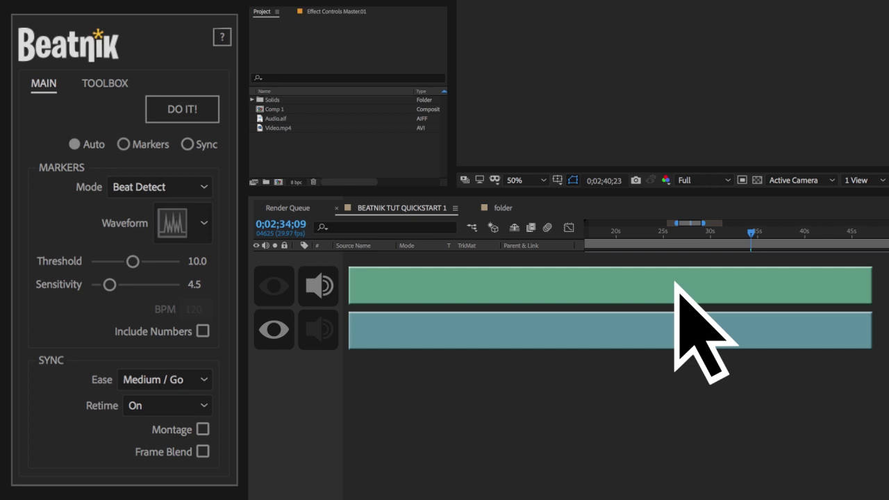
# Select the top audio layer, then add the lower video layer to the selection
pyautogui.click(675, 285)
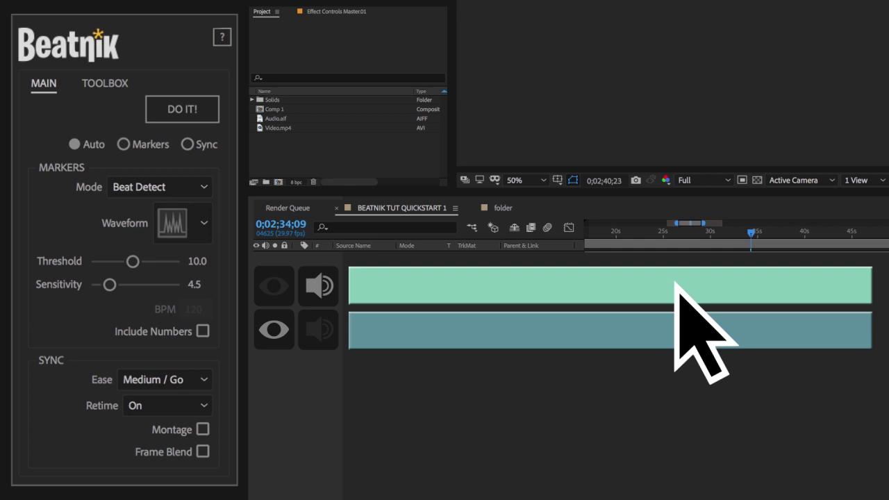
pyautogui.click(599, 329)
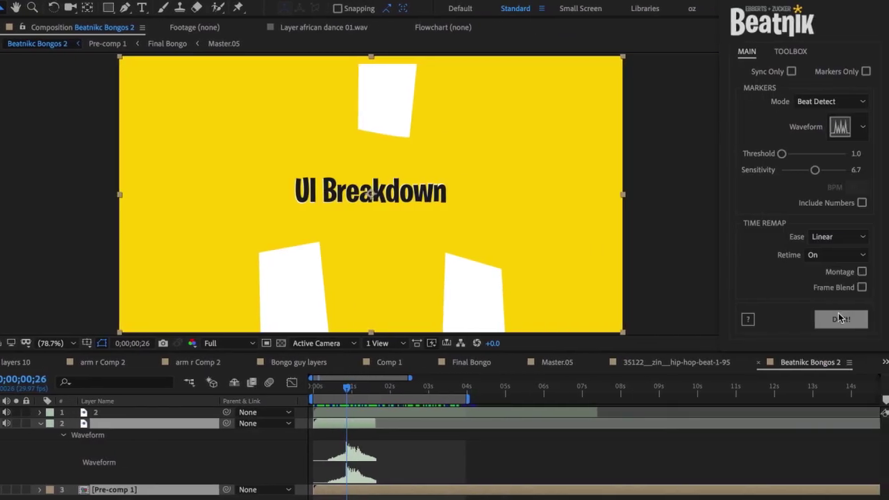
# Run Beatnik's DO IT! on the selected quickstart layers to add six numbered beat markers
pyautogui.click(840, 318)
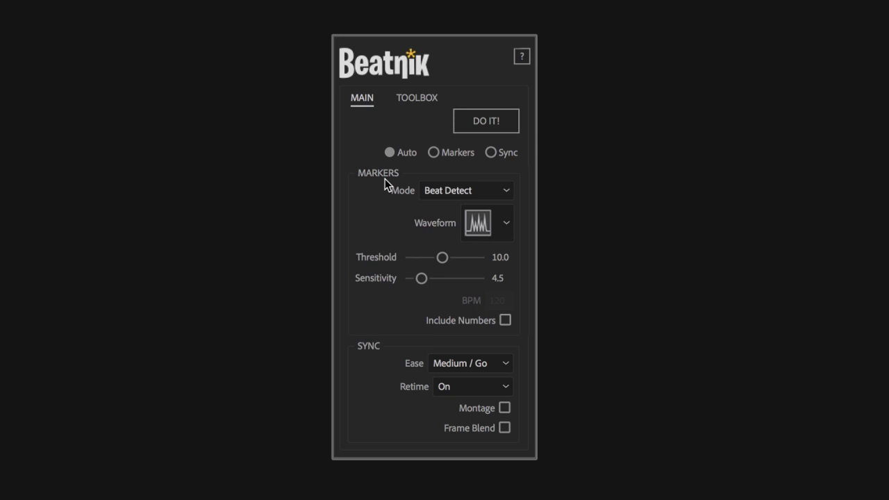
pyautogui.click(431, 190)
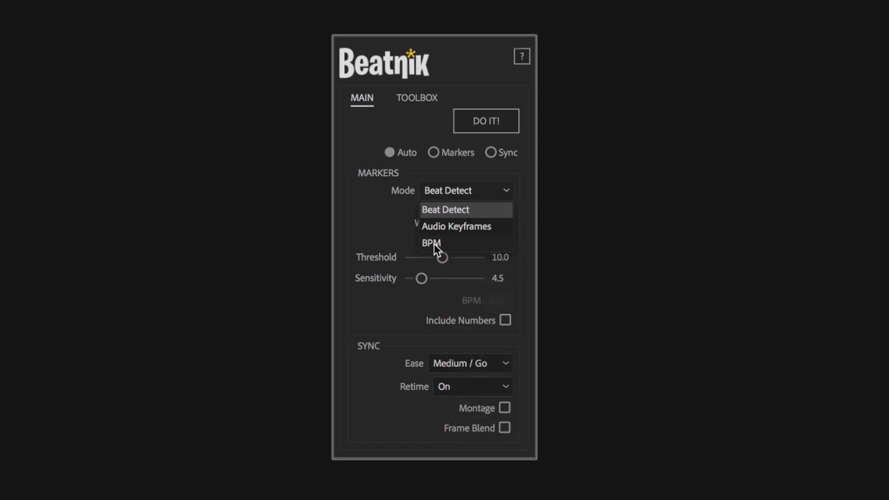
pyautogui.click(379, 211)
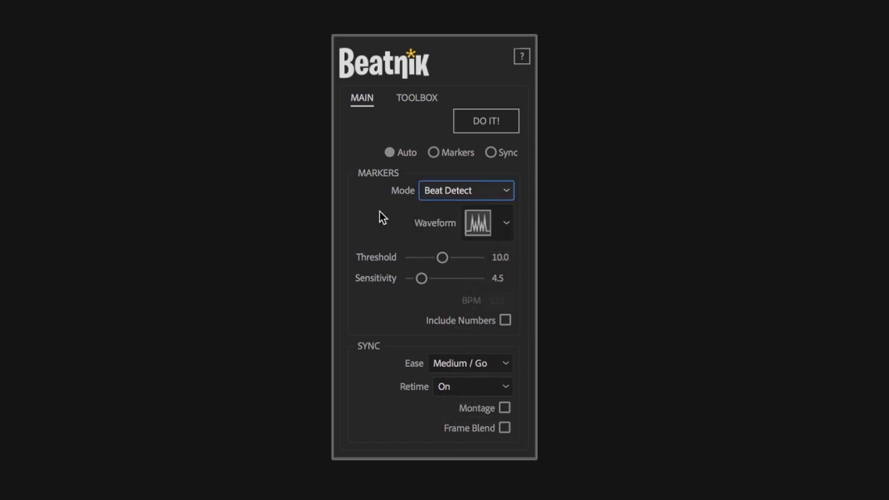
pyautogui.click(506, 223)
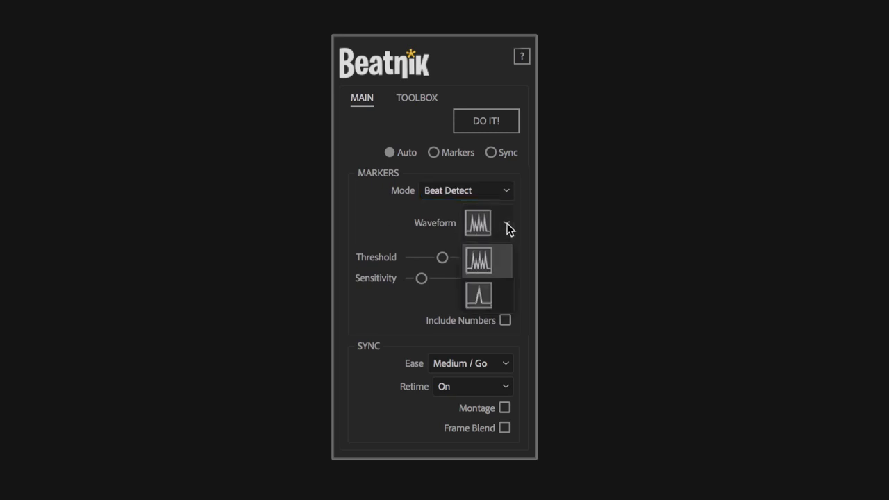
pyautogui.click(507, 228)
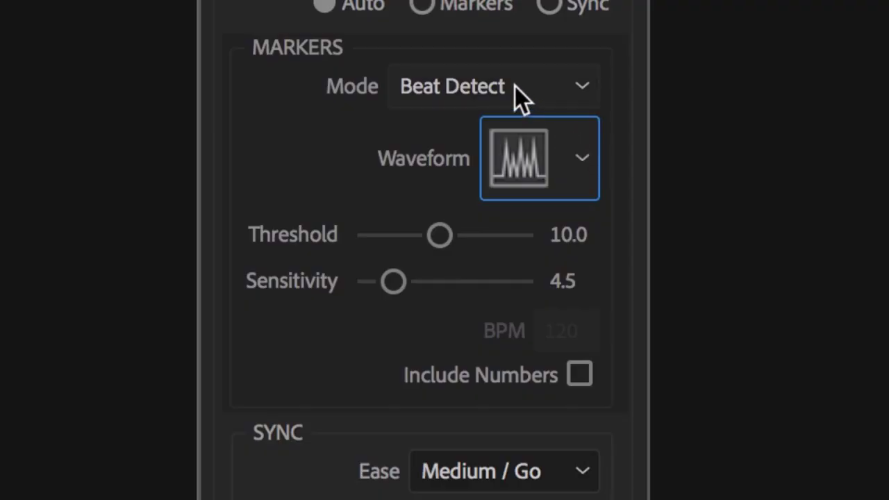
# Change Beatnik's marker Mode dropdown from Beat Detect to BPM
pyautogui.click(514, 86)
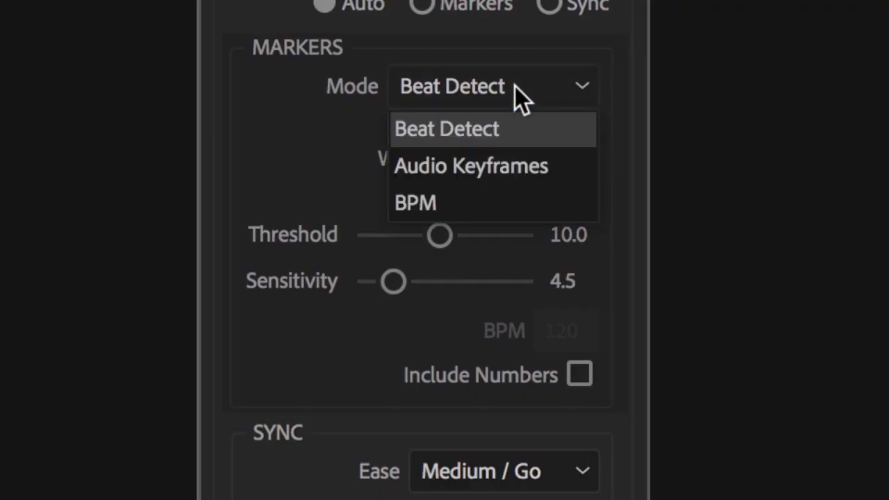
pyautogui.click(468, 201)
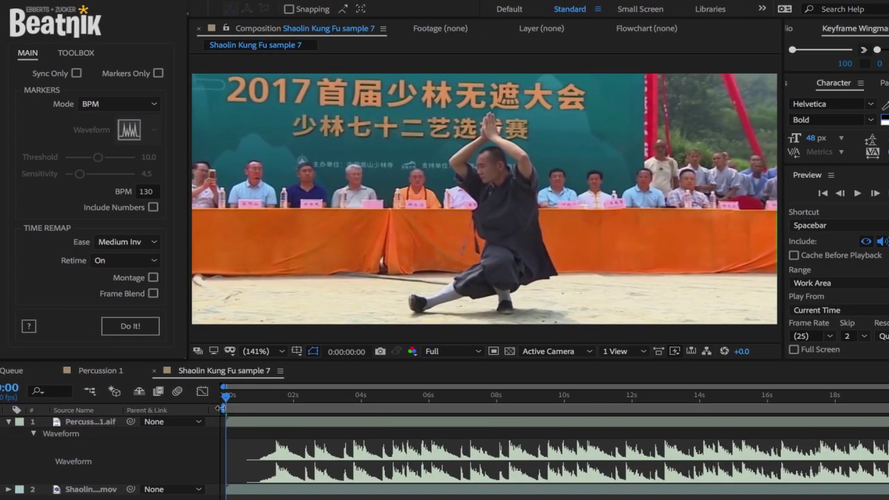
# Shorten the work area, sync both Shaolin layers at 130 BPM, then rerun with Include Numbers
pyautogui.moveTo(221, 408); pyautogui.dragTo(273, 408)
pyautogui.hotkey('ctrl', 'a')
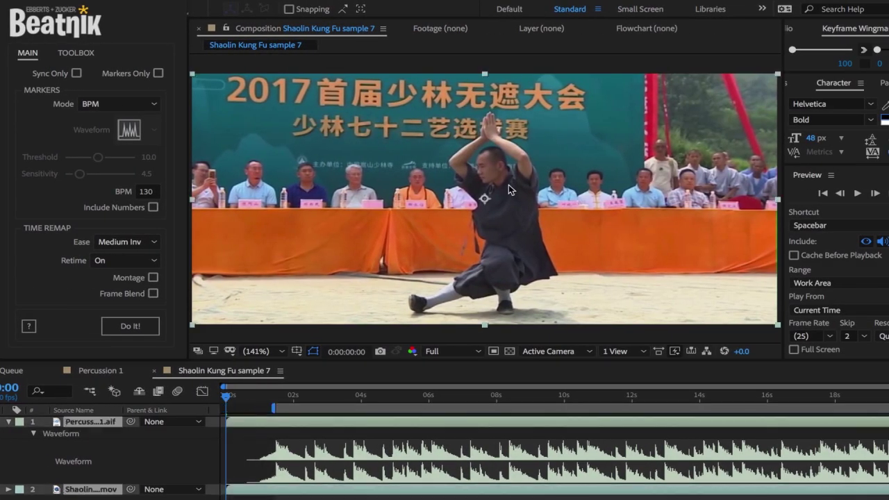
pyautogui.click(131, 328)
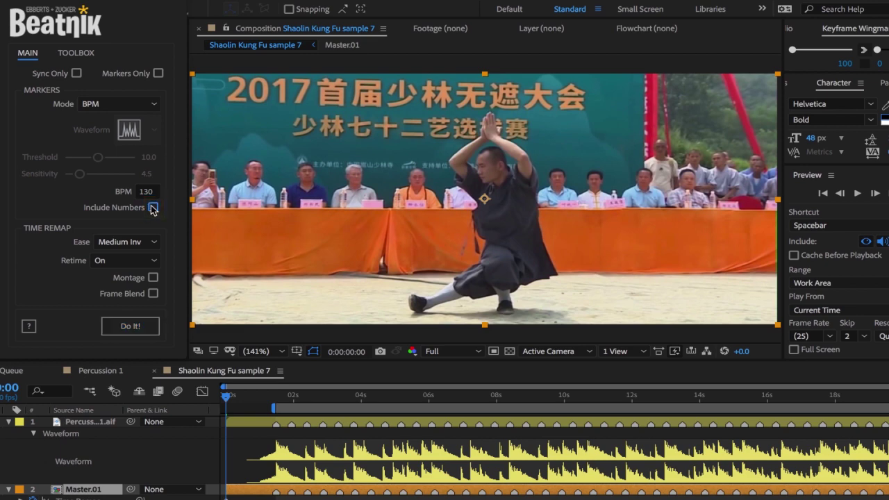
pyautogui.click(153, 208)
pyautogui.click(137, 326)
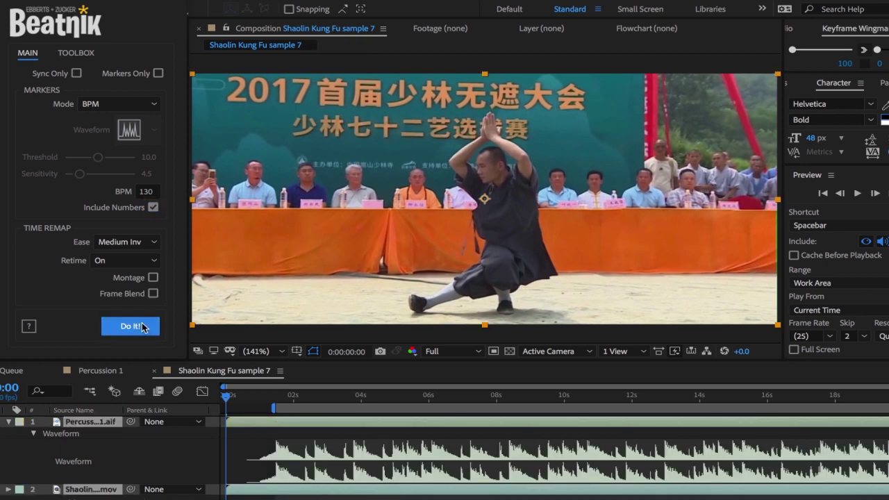